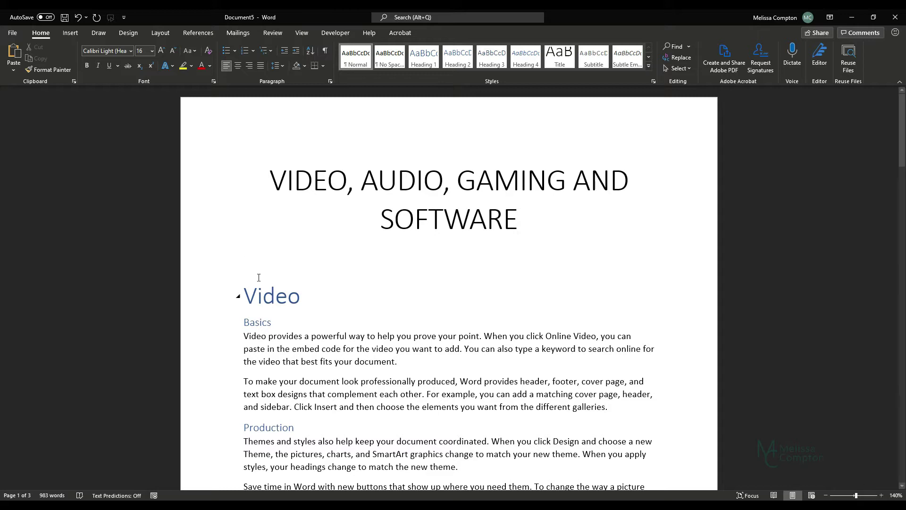
- Insert an Automatic Table 1 Contents table built from the document headings
scroll(263, 297, "down", 6)
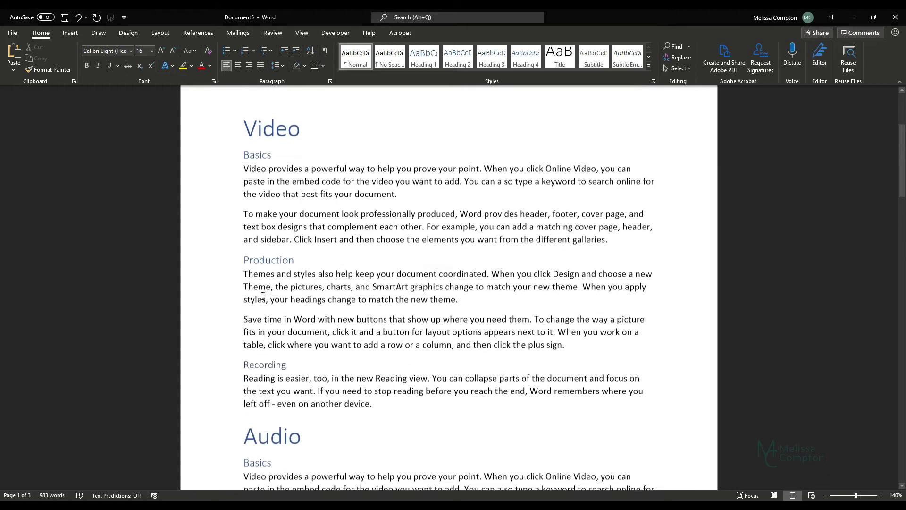
scroll(262, 299, "down", 15)
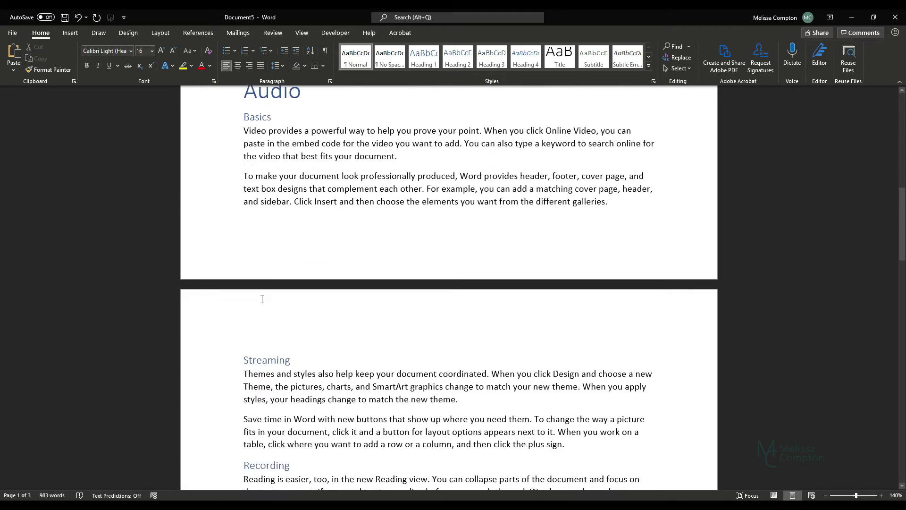
scroll(267, 295, "down", 5)
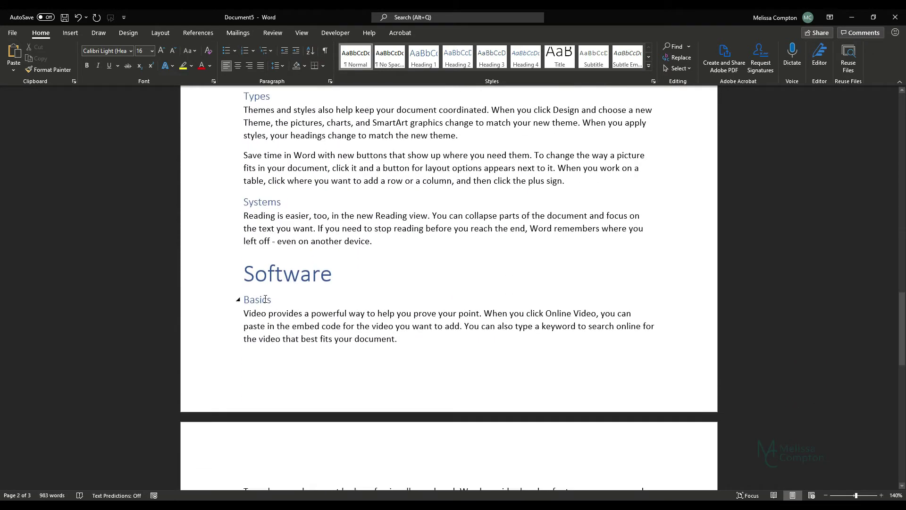
scroll(271, 306, "up", 12)
scroll(275, 321, "up", 10)
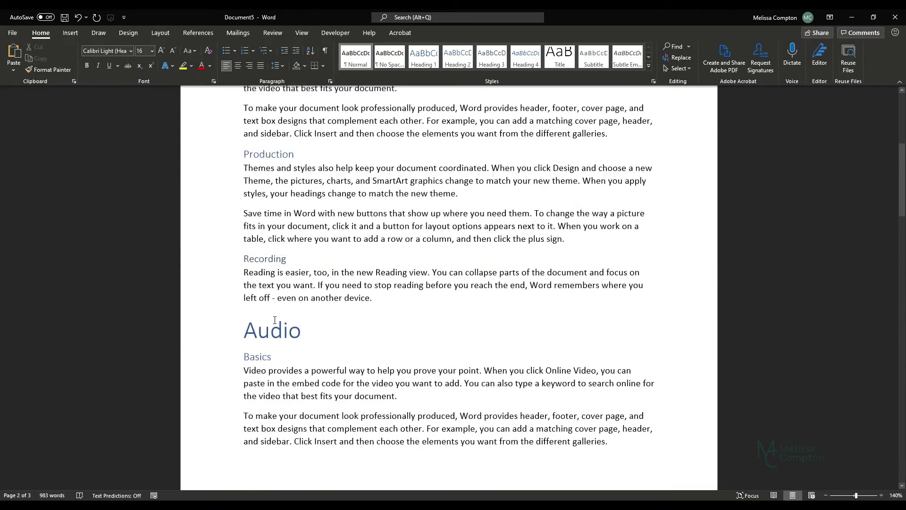
scroll(275, 320, "down", 1)
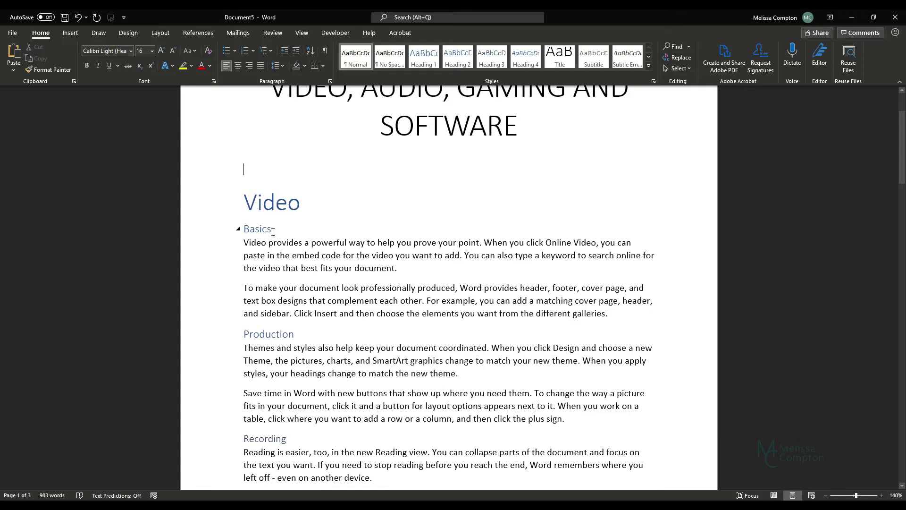
scroll(289, 339, "down", 11)
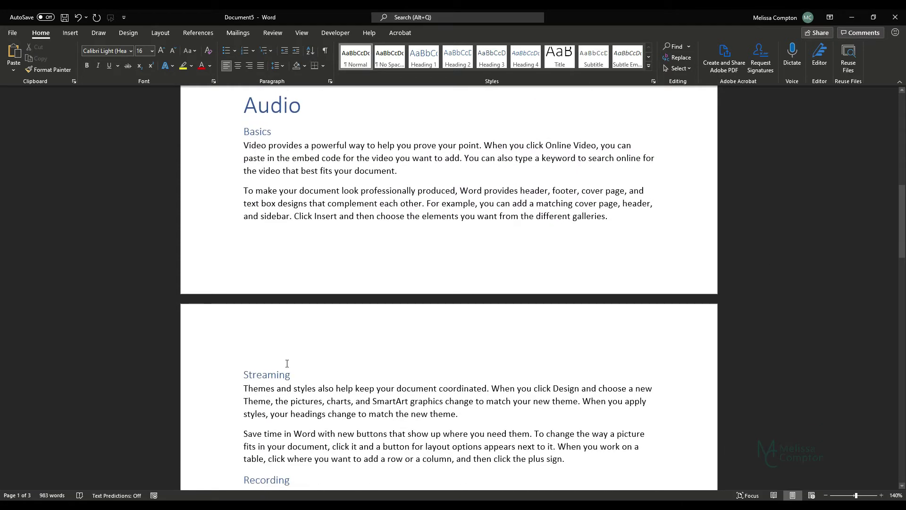
scroll(287, 364, "up", 10)
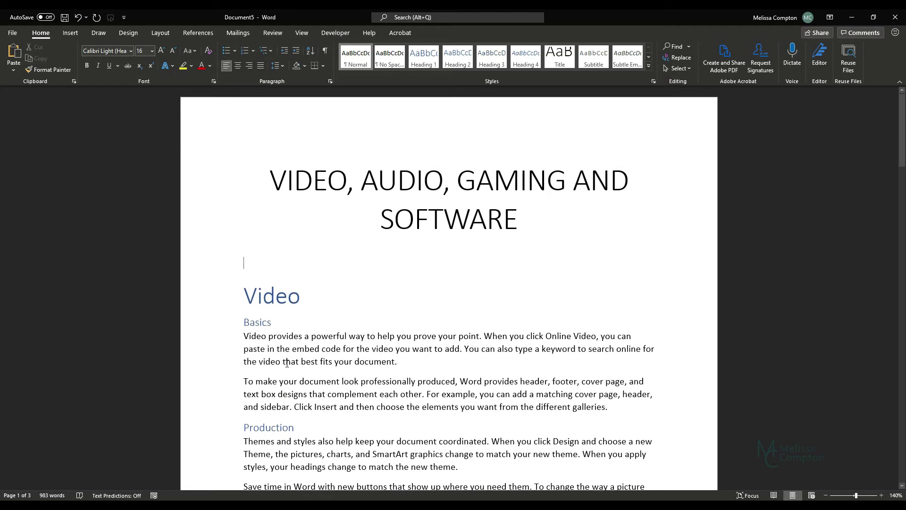
scroll(287, 363, "down", 4)
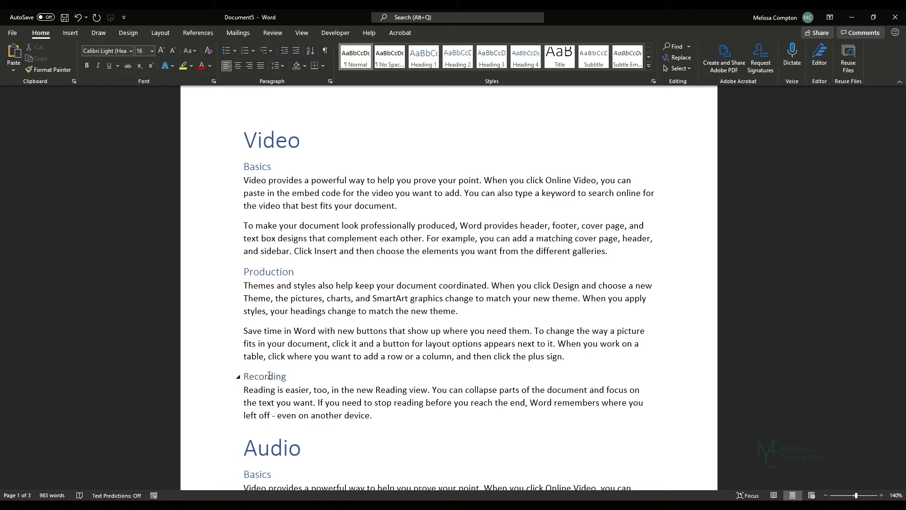
scroll(269, 375, "up", 3)
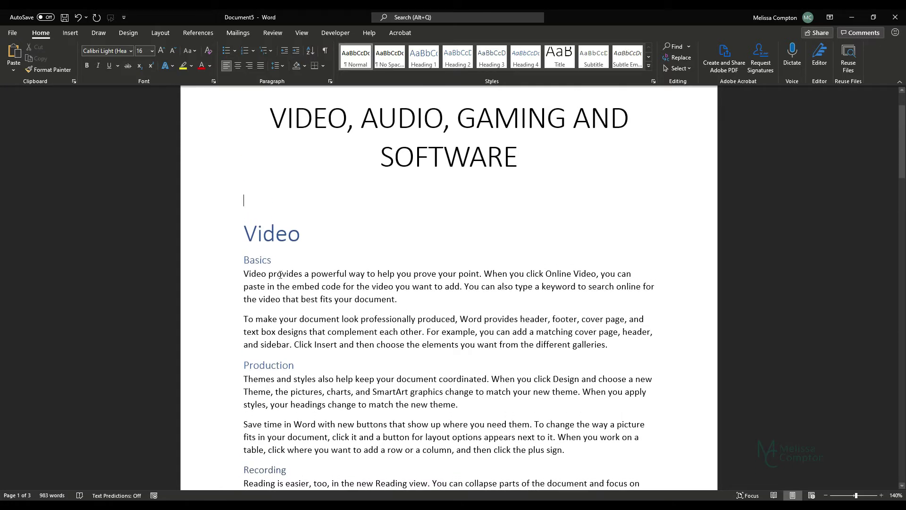
mouse_move(246, 232)
left_click(200, 33)
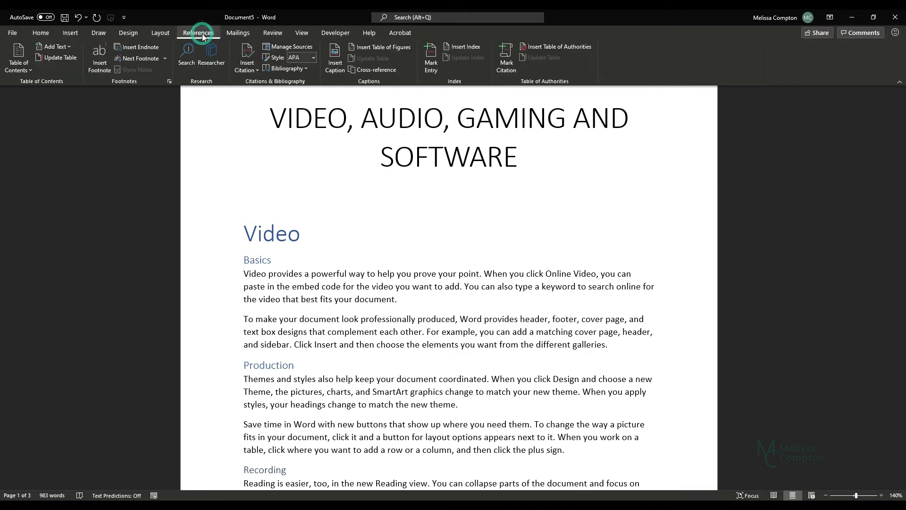
left_click(19, 60)
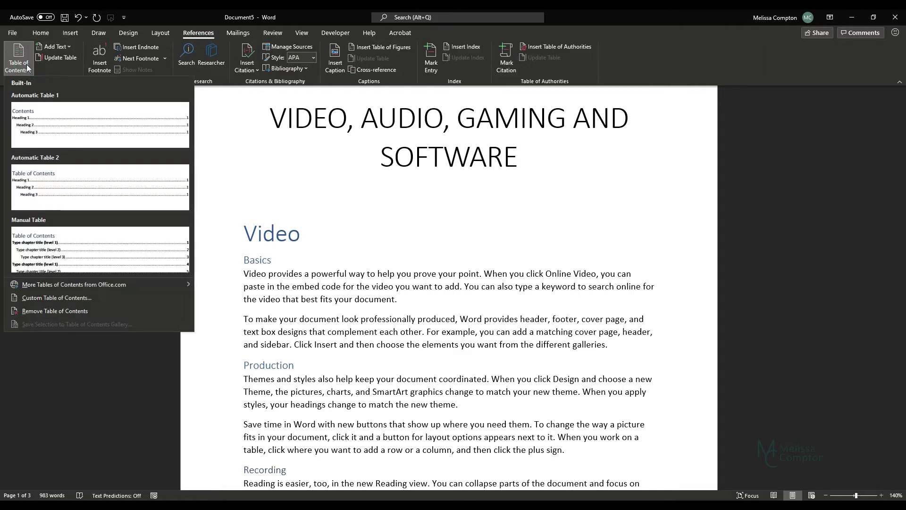
left_click(46, 120)
- Follow the last Contents entry to the 'How to choose the right software program' section on page 3
scroll(226, 239, "up", 10)
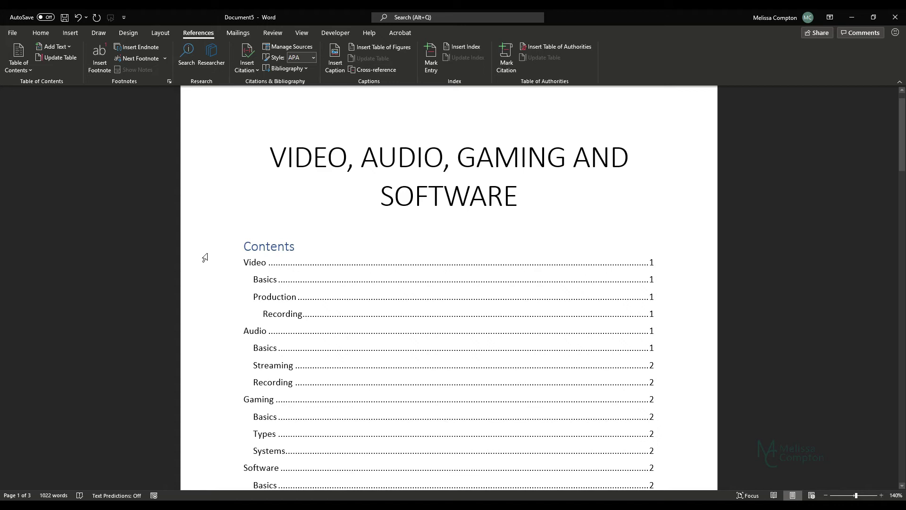
scroll(205, 258, "down", 3)
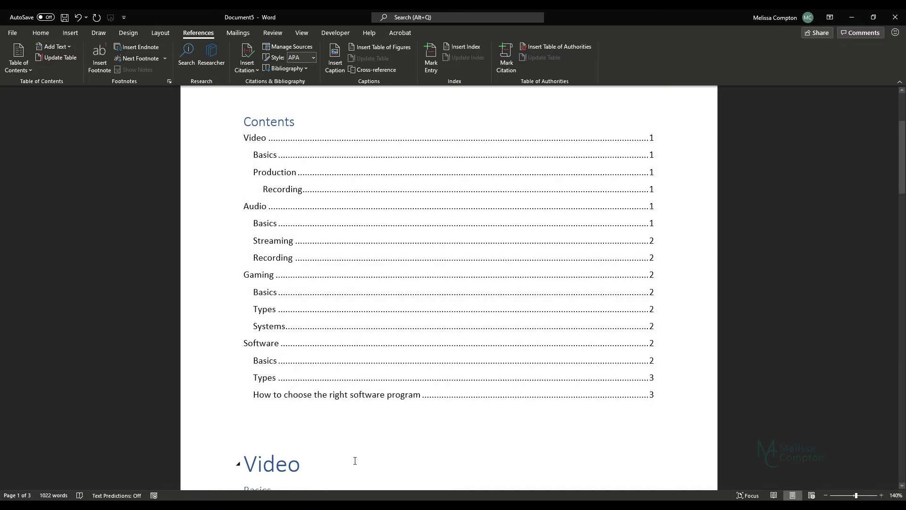
left_click(356, 430)
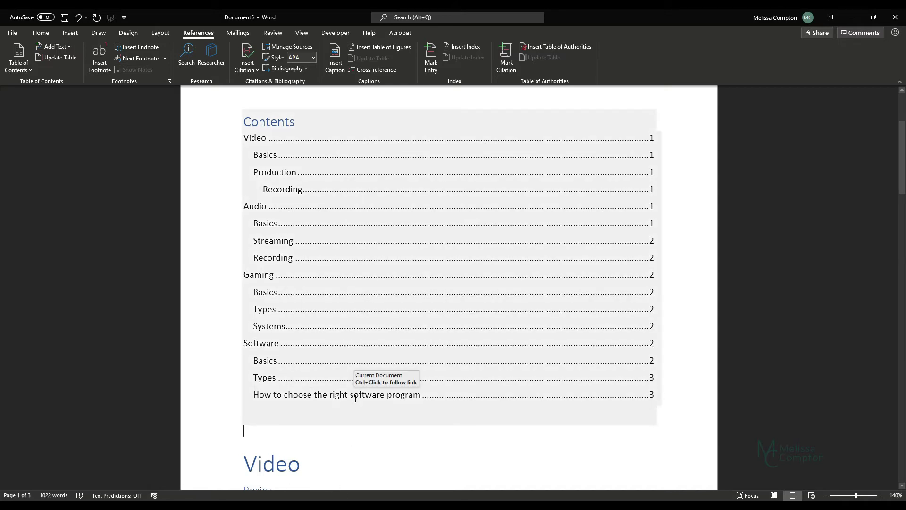
left_click(355, 399, "ctrl")
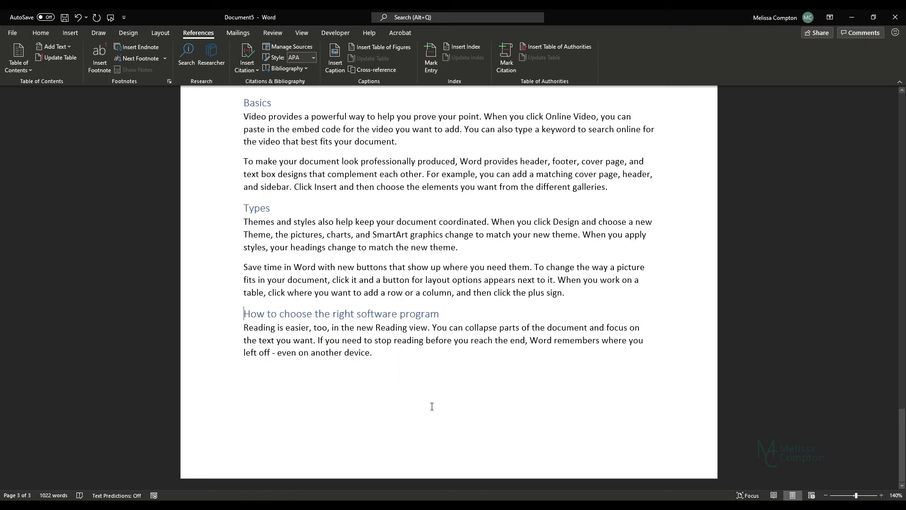
left_click(903, 448)
left_click_drag(902, 447, 903, 131)
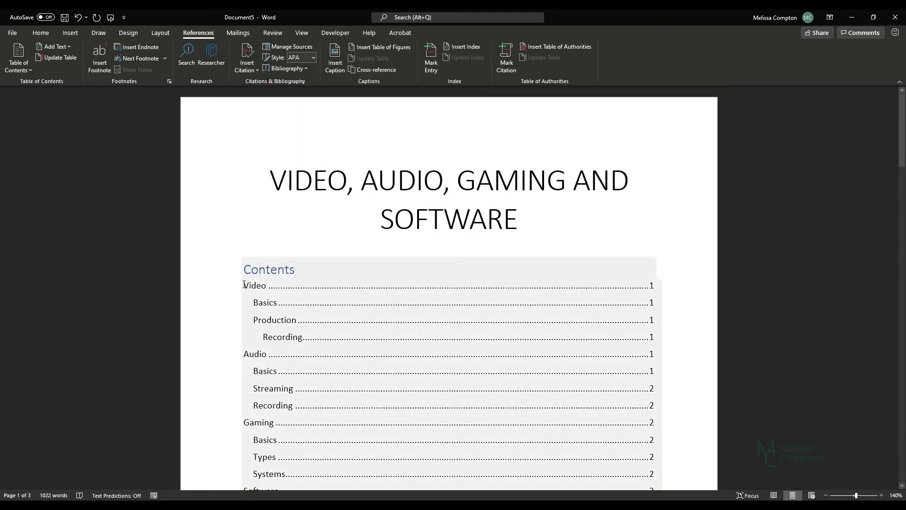
mouse_move(245, 285)
left_mouse_down()
mouse_move(513, 419)
mouse_move(543, 487)
mouse_move(590, 489)
mouse_move(643, 258)
mouse_move(654, 258)
left_mouse_up()
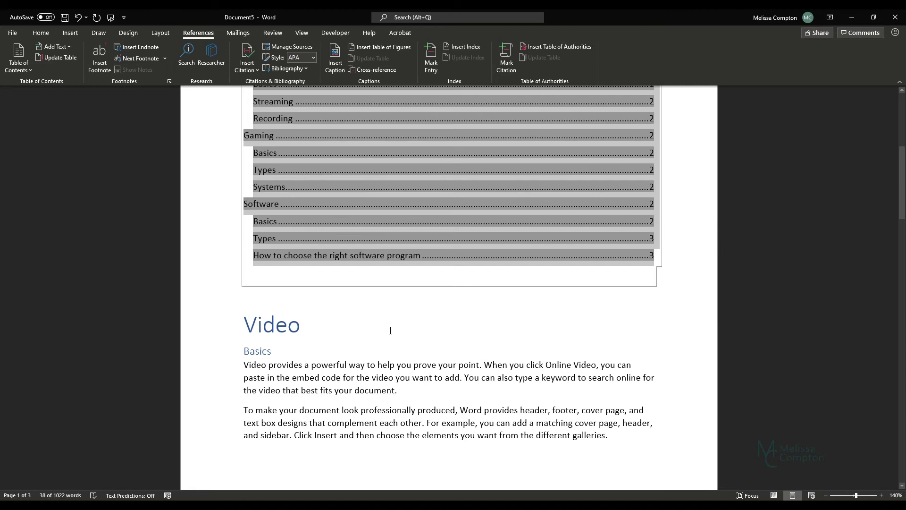
scroll(391, 331, "up", 5)
left_click(311, 237)
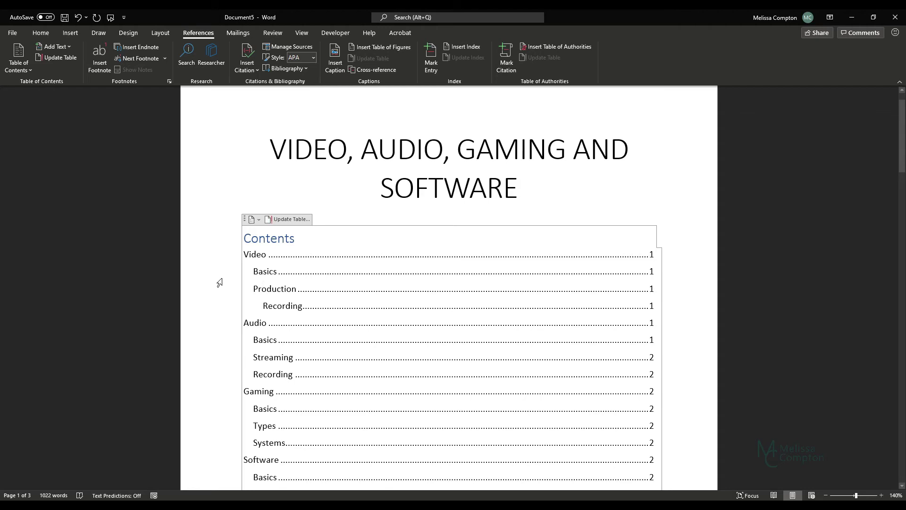
left_click(523, 189)
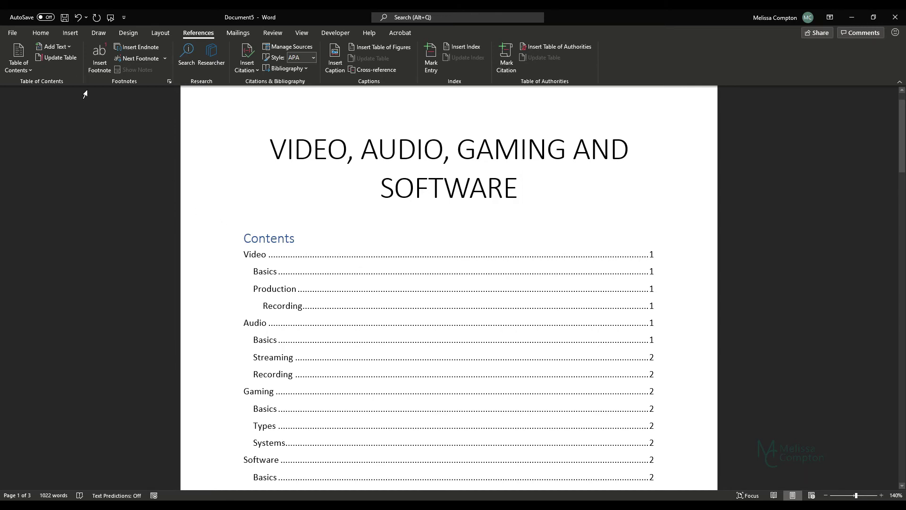
- Export the document as a PDF named video 3.pdf, which opens in Acrobat
left_click(12, 33)
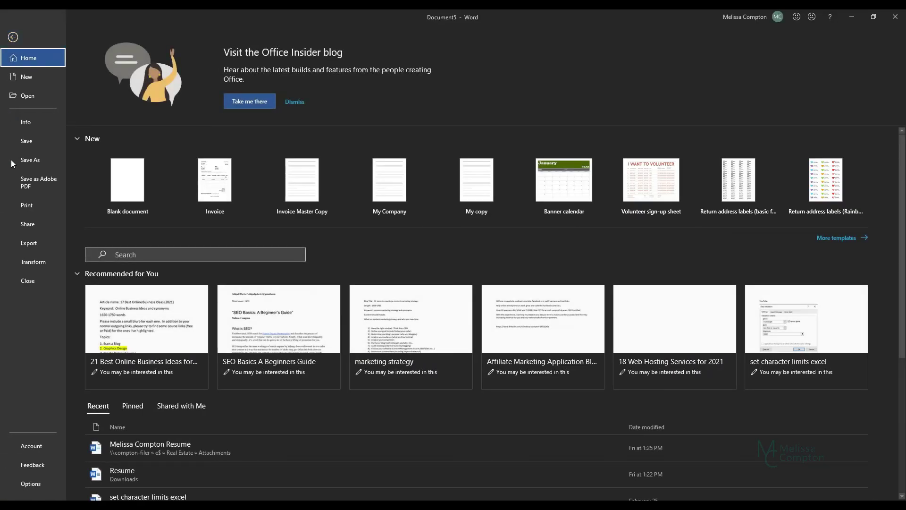
left_click(26, 242)
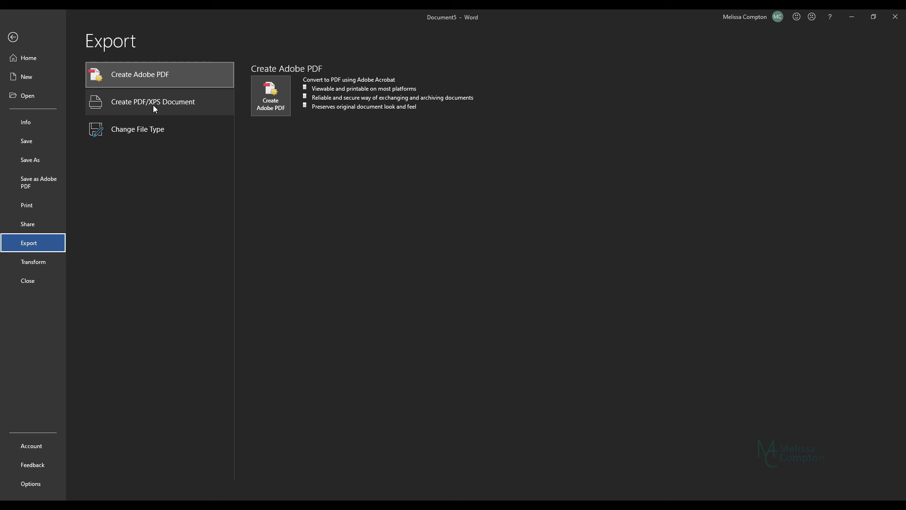
left_click(13, 37)
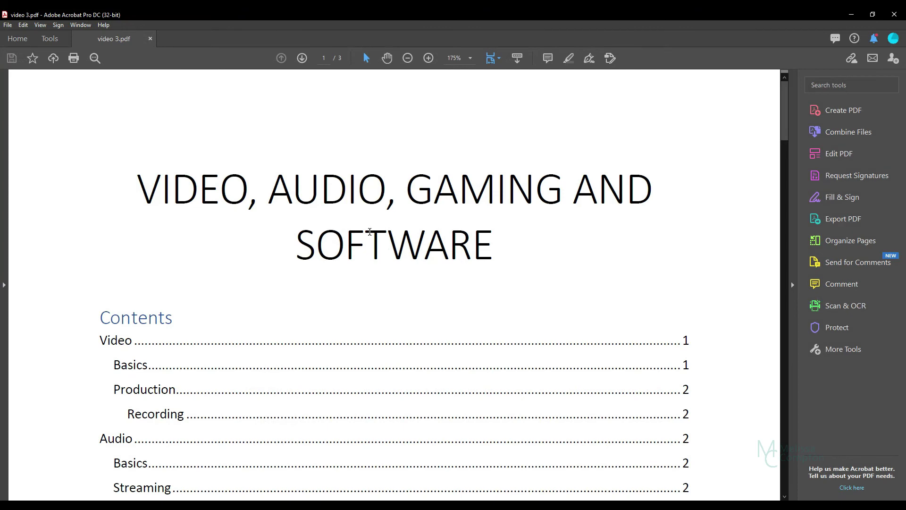
scroll(373, 236, "down", 6)
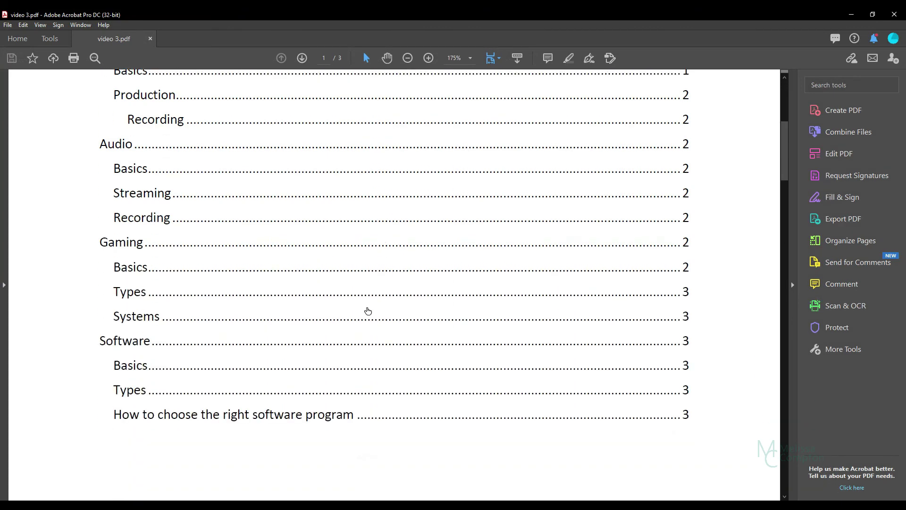
left_click(166, 219)
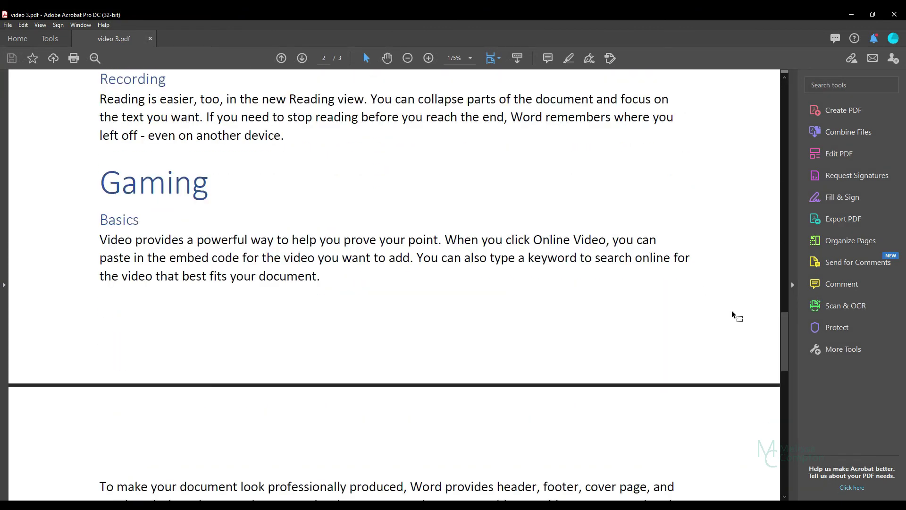
scroll(736, 322, "down", 1)
left_click_drag(782, 340, 798, 115)
scroll(423, 349, "down", 4)
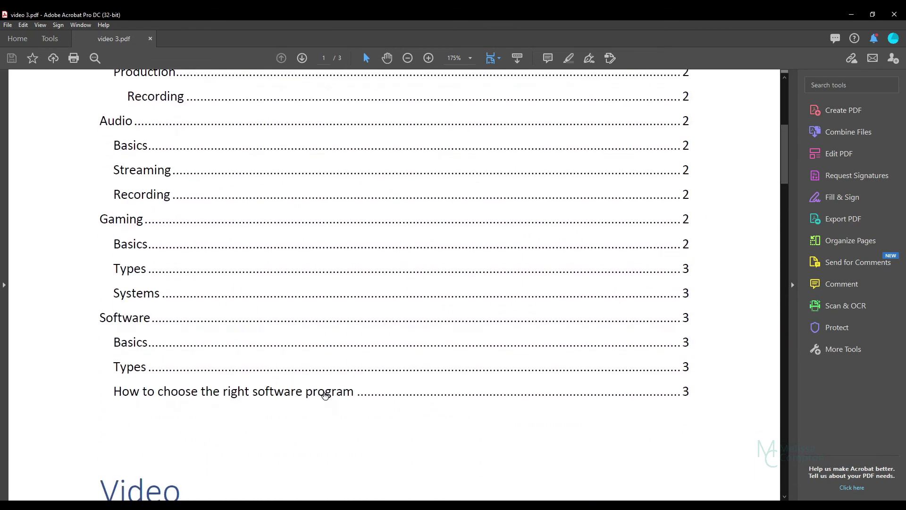
left_click(324, 393)
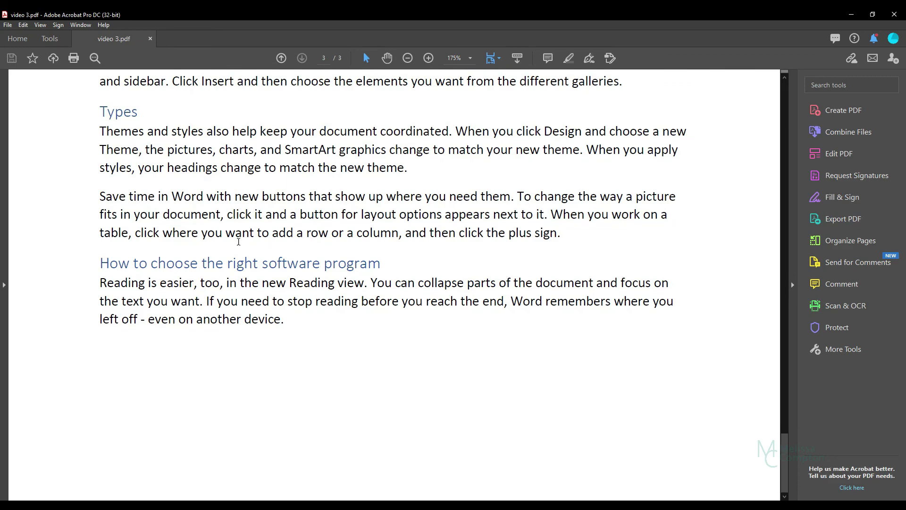
left_click_drag(785, 463, 785, 158)
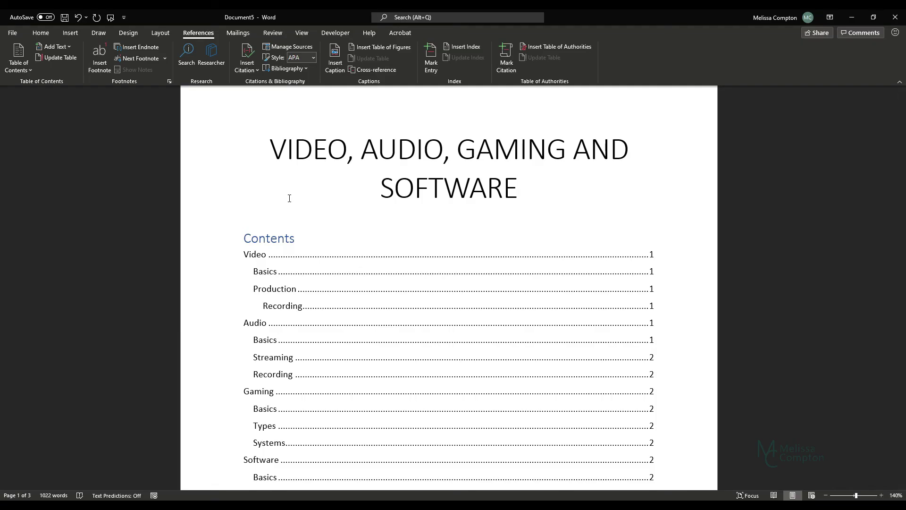